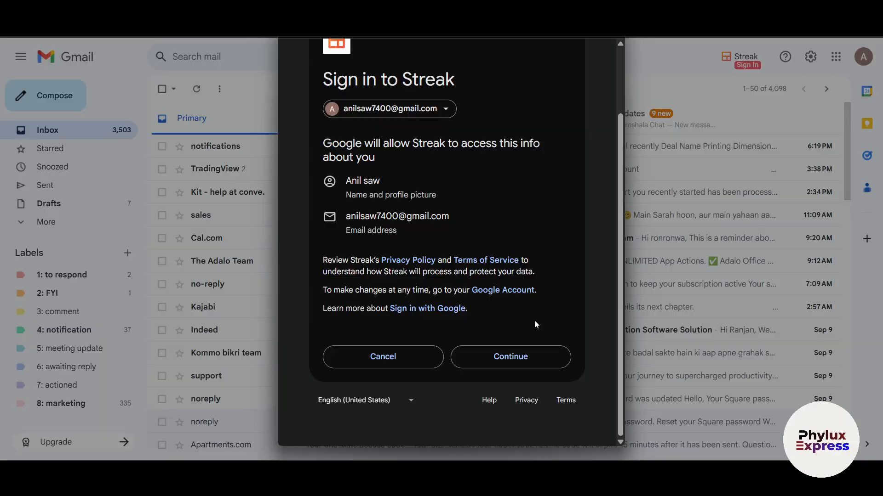
# Try to authorize Streak through Google sign-in with only some of the requested permissions, leaving out Drive and contacts.
pyautogui.click(526, 358)
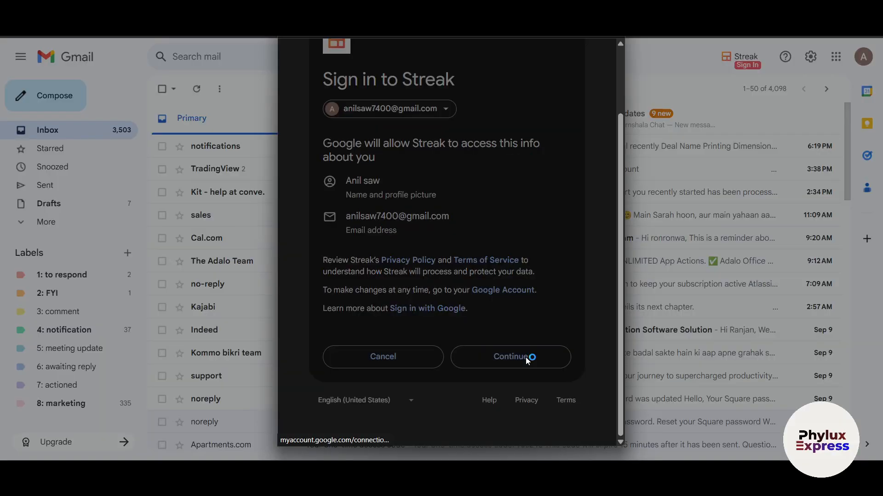
pyautogui.scroll(-2, 527, 363)
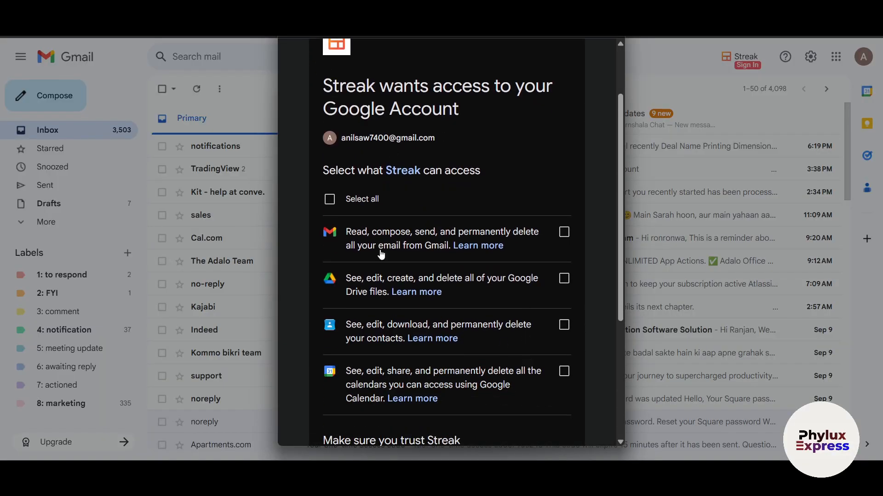
pyautogui.click(330, 199)
pyautogui.click(563, 279)
pyautogui.click(564, 325)
pyautogui.scroll(-1, 494, 388)
pyautogui.scroll(-1, 493, 388)
pyautogui.scroll(-3, 508, 360)
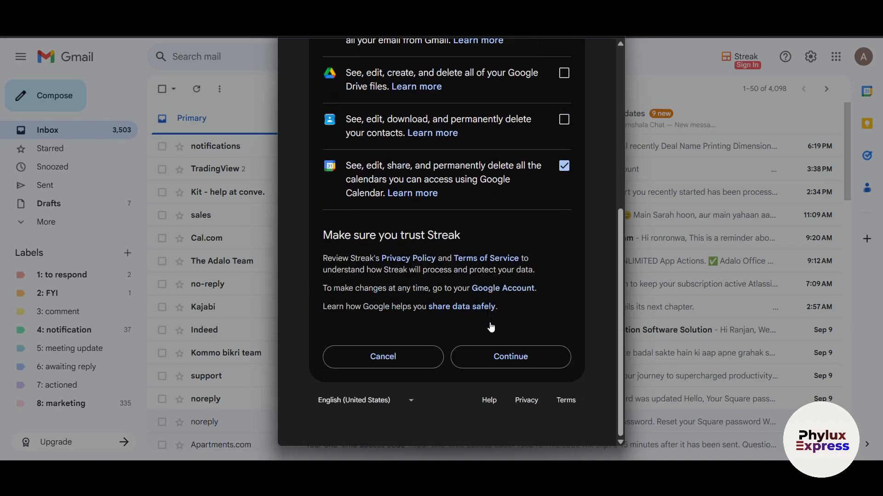
pyautogui.click(510, 358)
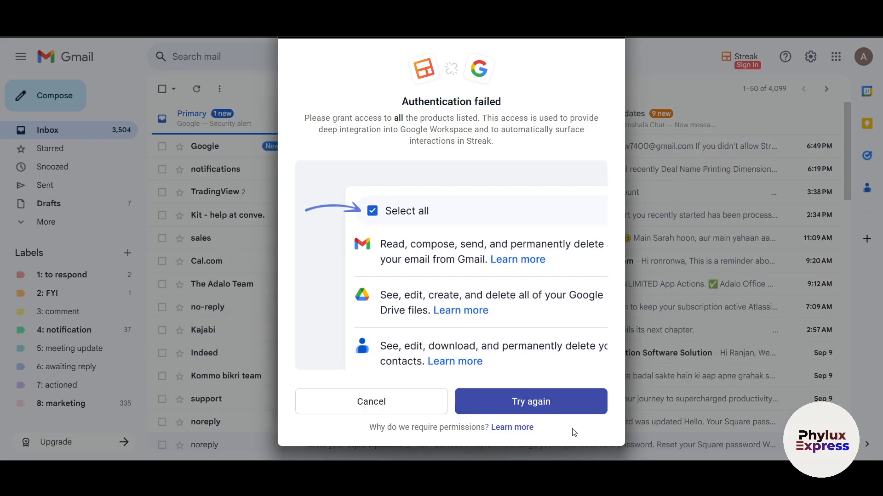
# Retry the Streak authorization with Google and grant access to all the listed products.
pyautogui.click(472, 407)
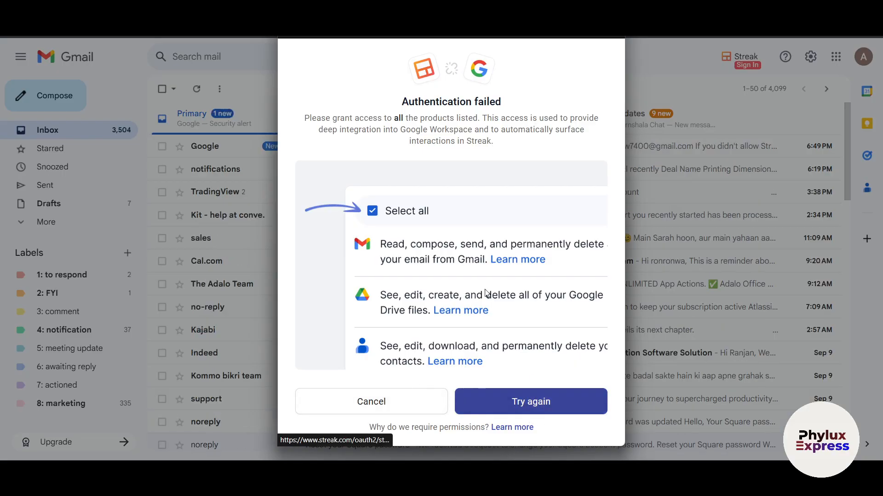
pyautogui.click(436, 258)
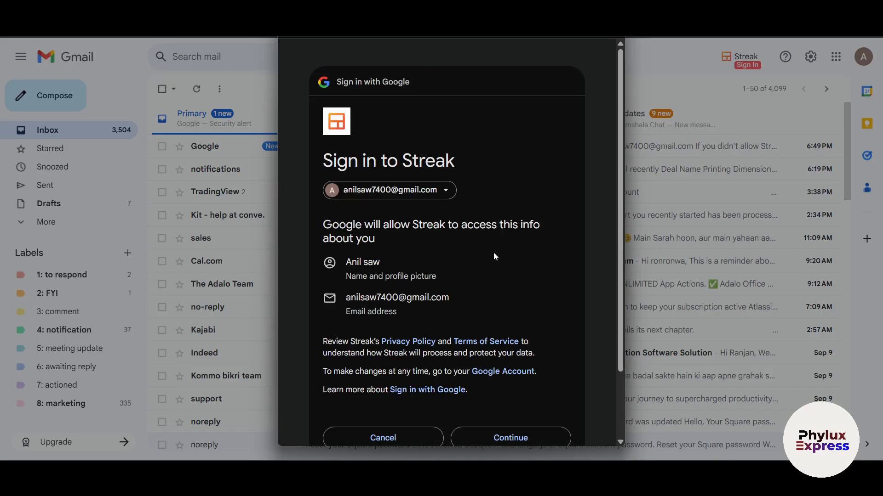
pyautogui.scroll(-2, 471, 328)
pyautogui.click(496, 392)
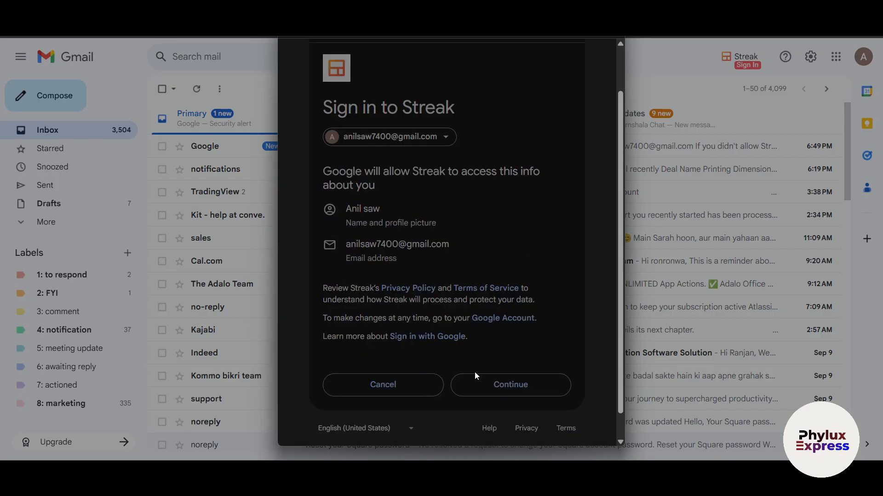
pyautogui.click(329, 279)
pyautogui.scroll(-6, 331, 285)
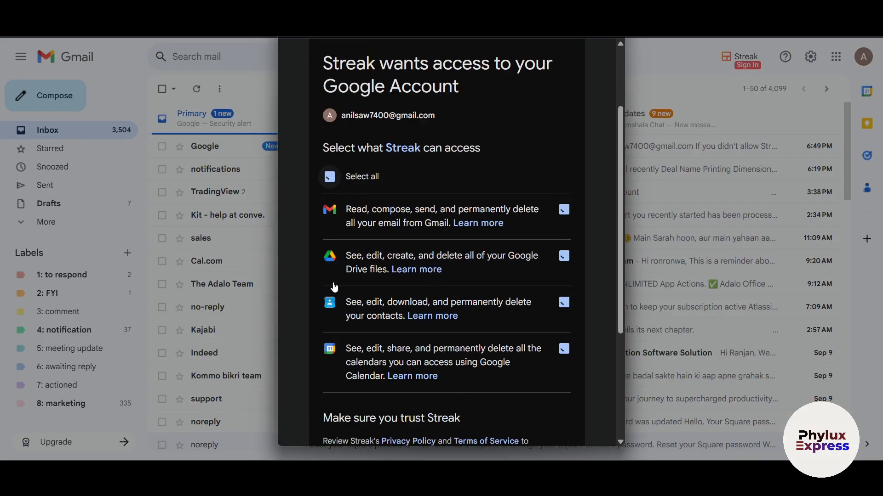
pyautogui.click(519, 360)
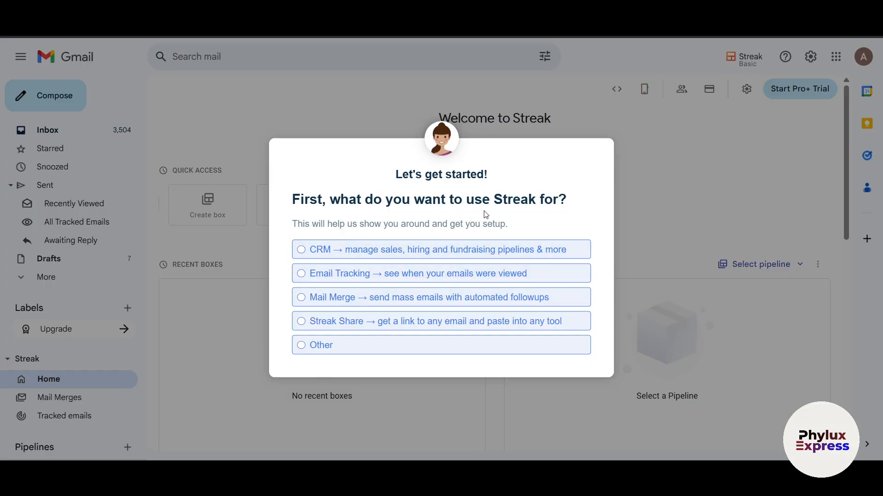
# Answer the first Streak setup questions with CRM, company Phylux Express, a team of 5-10 users and no teammate invitations for now.
pyautogui.click(348, 255)
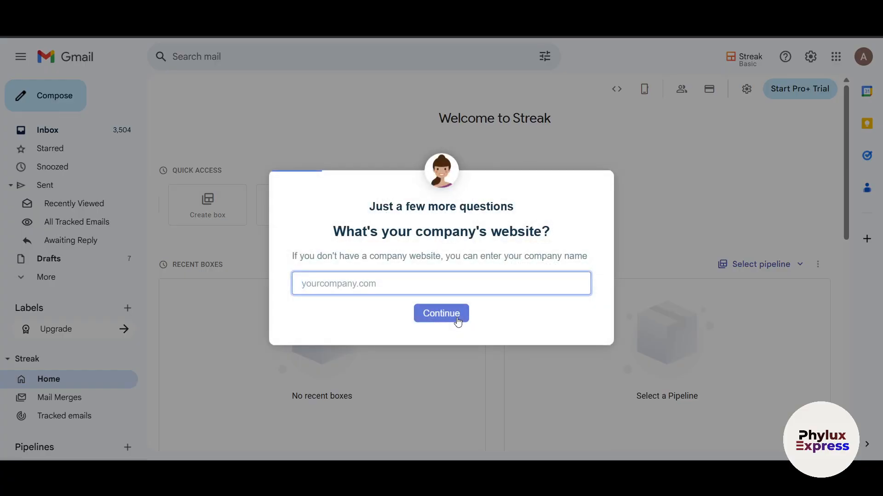
pyautogui.write('P')
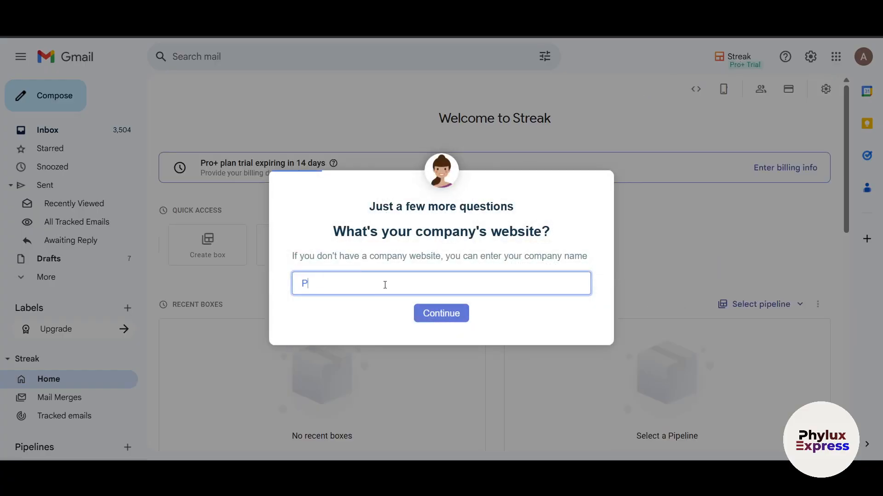
pyautogui.write('hylux Express')
pyautogui.click(427, 312)
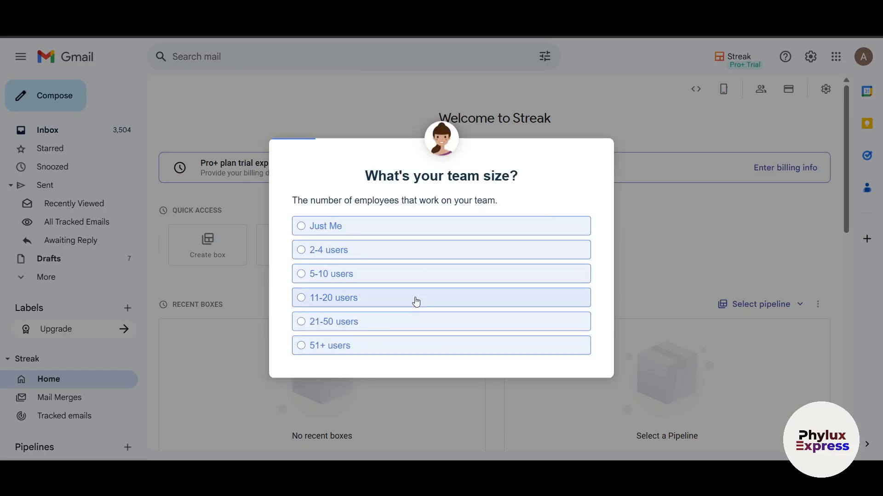
pyautogui.click(355, 280)
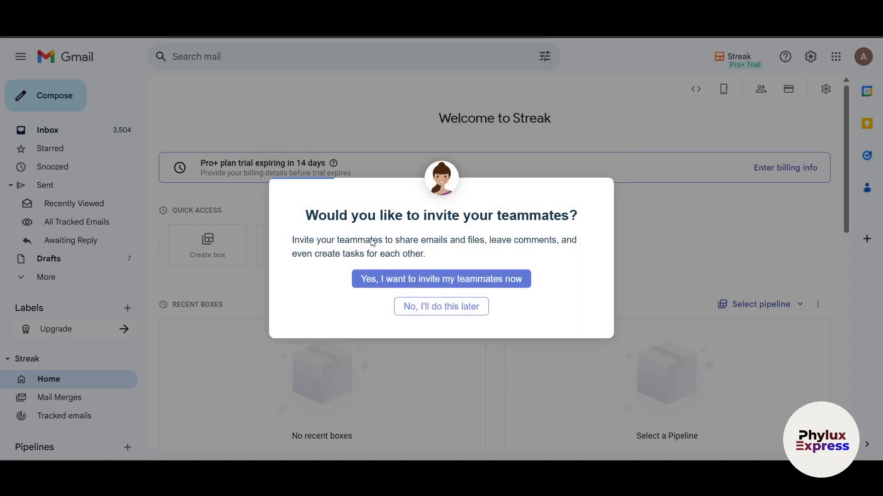
pyautogui.click(431, 313)
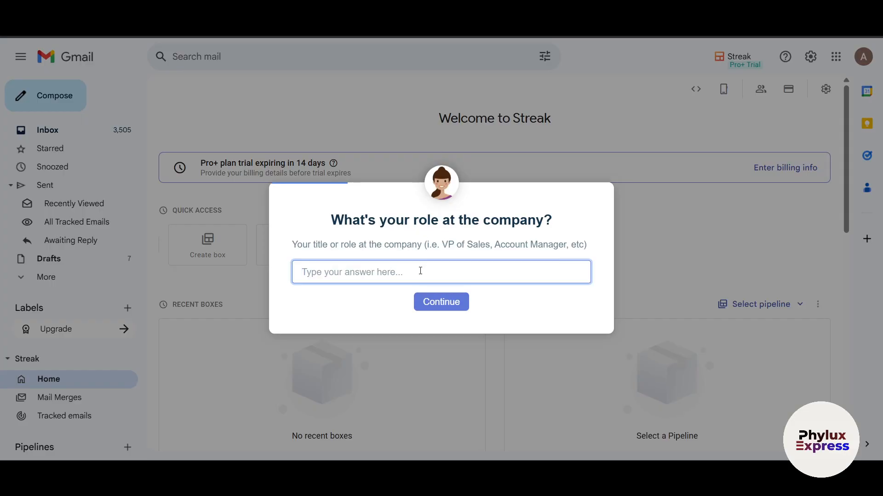
# Complete the Streak setup questions with Ceo as the role, No for the setup call and Sales as the primary use.
pyautogui.write('Ceo')
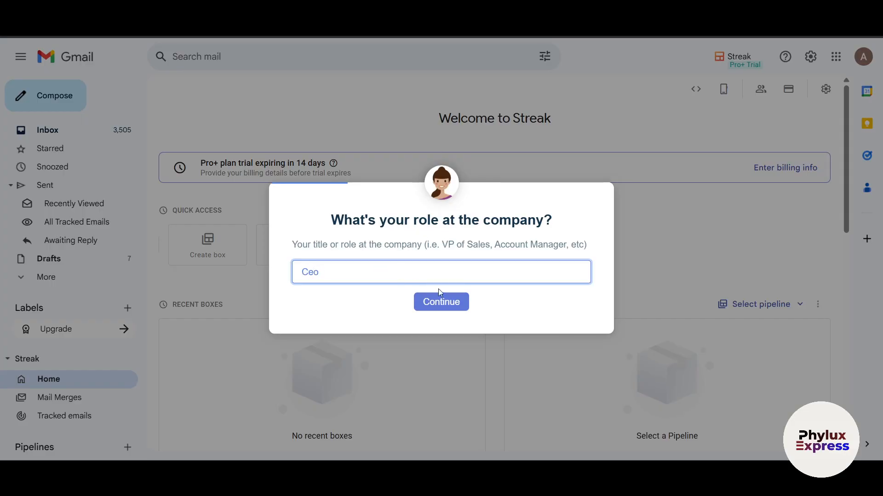
pyautogui.click(442, 305)
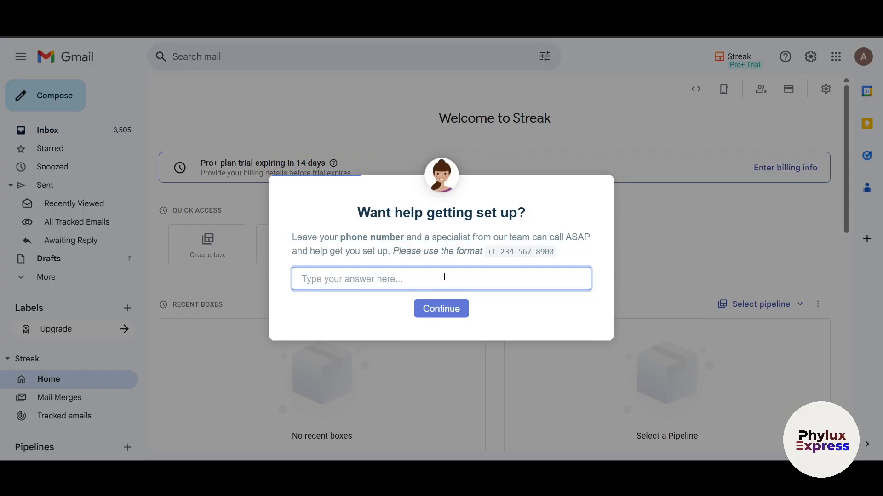
pyautogui.write('No')
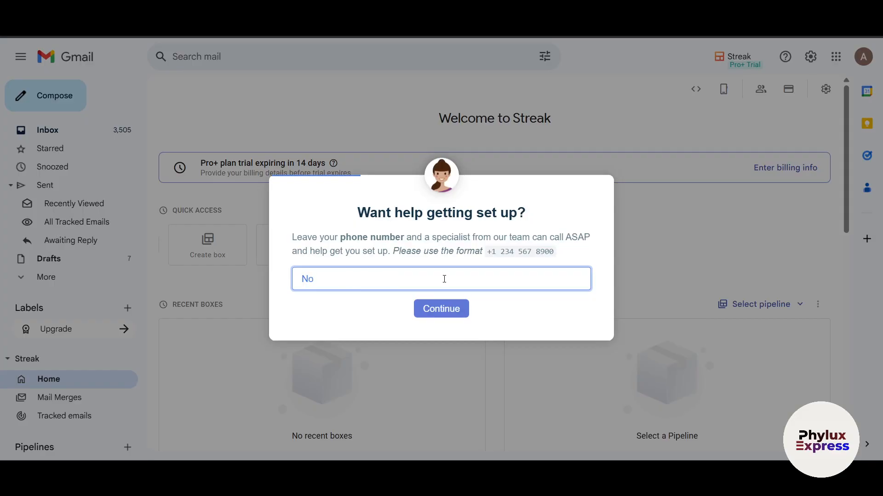
pyautogui.click(442, 308)
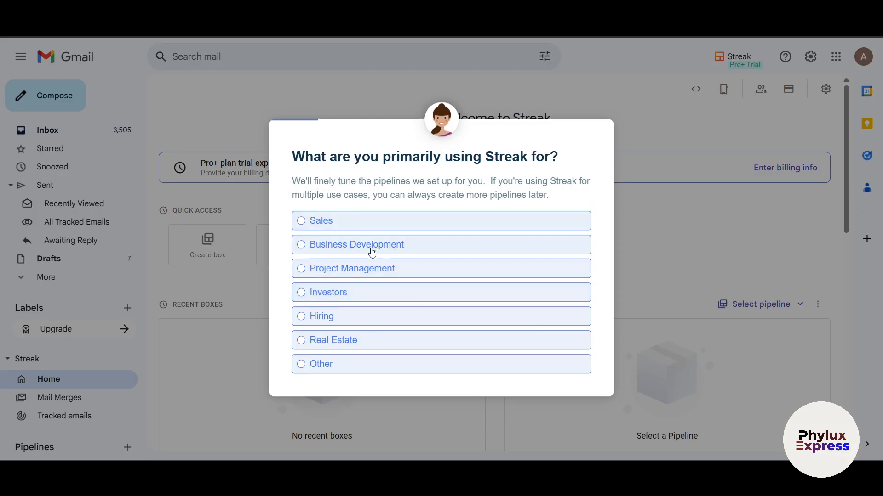
pyautogui.click(320, 226)
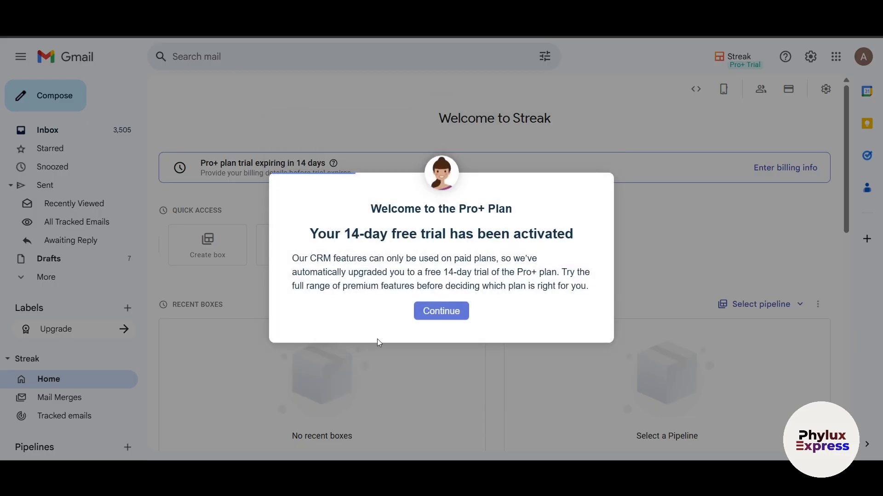
pyautogui.click(439, 309)
pyautogui.click(333, 260)
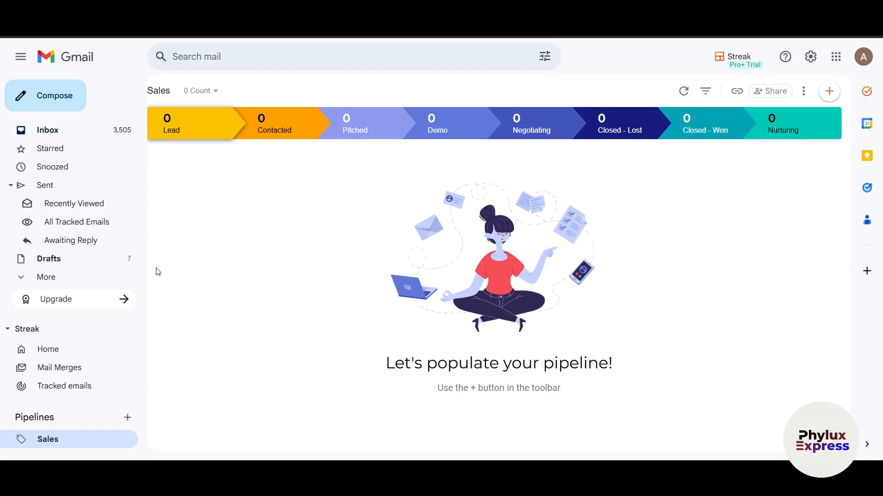
# Look through the inbox, starred and sent mail, the Streak home page and the Sales pipeline.
pyautogui.click(52, 129)
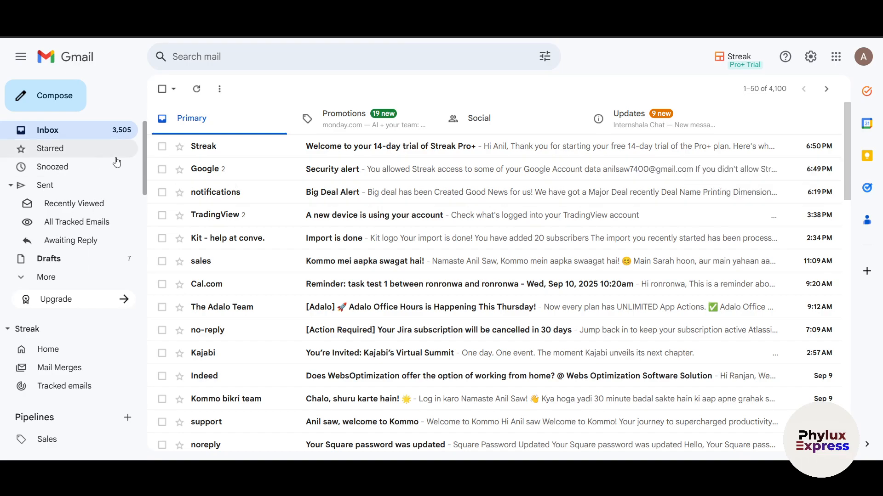
pyautogui.click(60, 148)
pyautogui.click(55, 189)
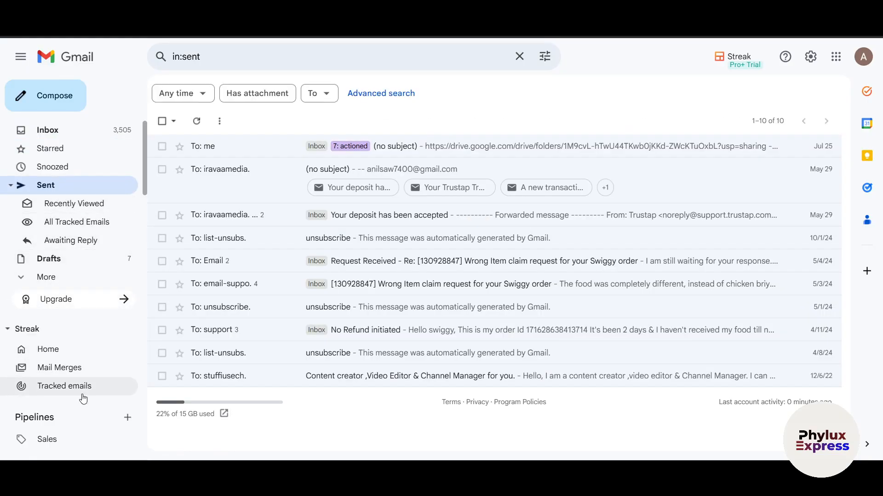
pyautogui.click(42, 351)
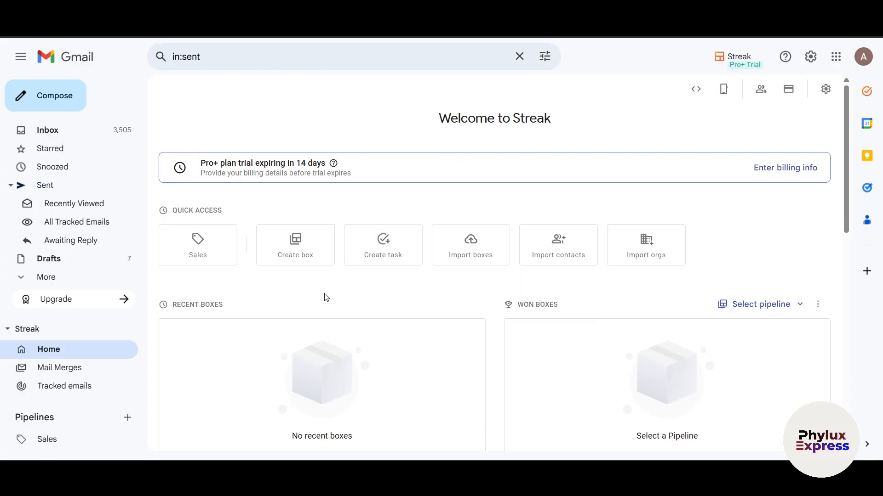
pyautogui.moveTo(53, 472)
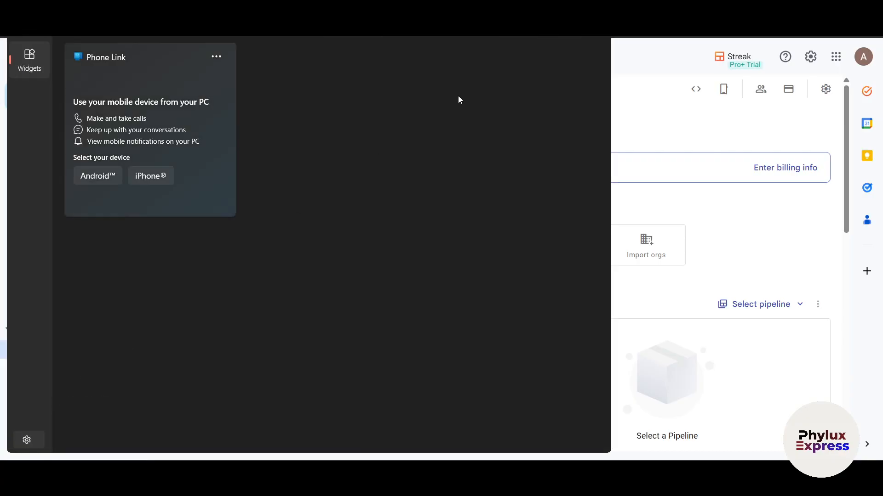
pyautogui.click(640, 78)
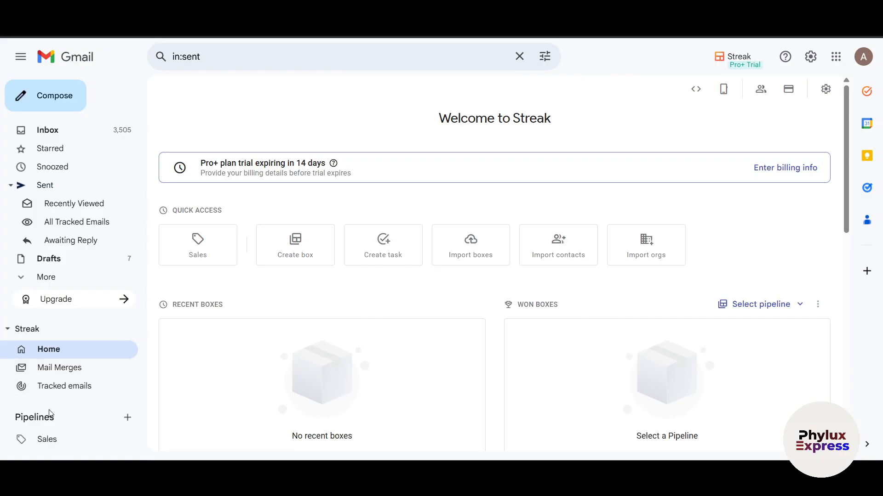
pyautogui.click(50, 438)
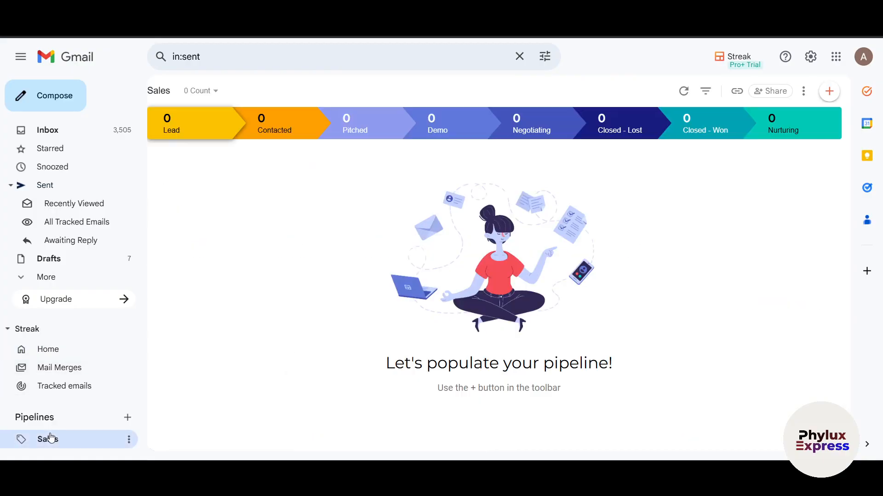
# Set up a new pipeline from the Business Dev template with one additional stage, keeping the stage's default name.
pyautogui.click(128, 419)
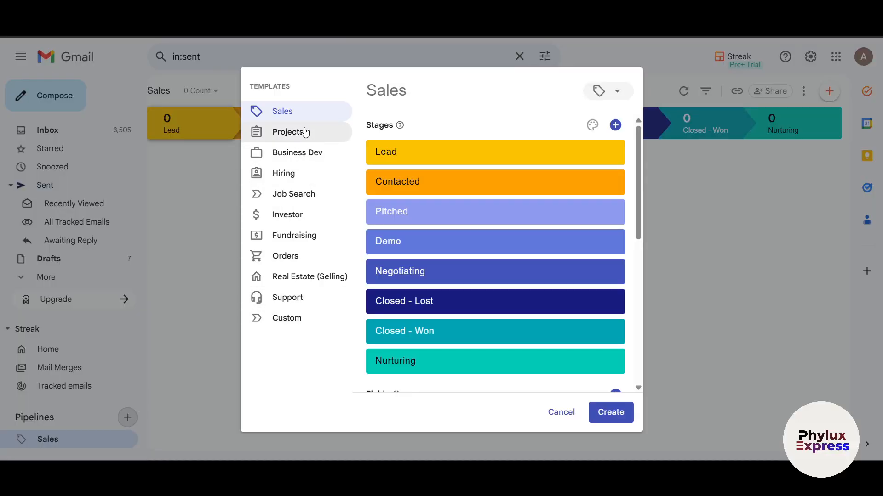
pyautogui.click(293, 159)
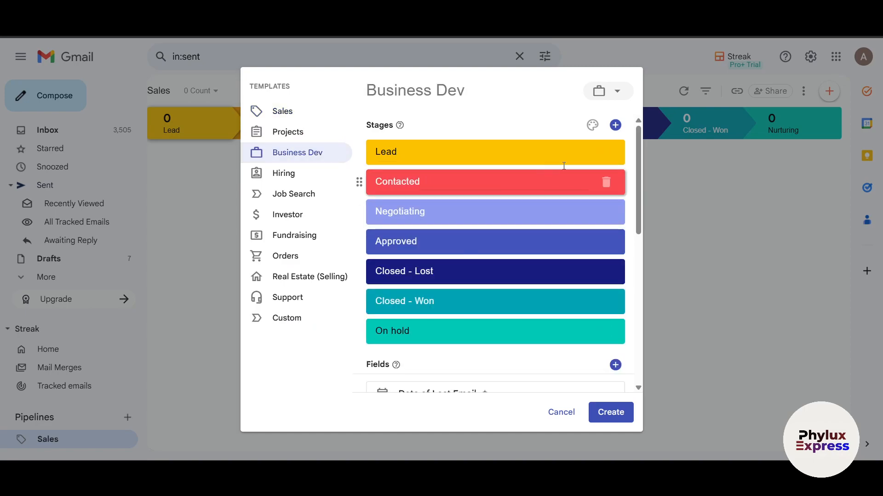
pyautogui.click(614, 126)
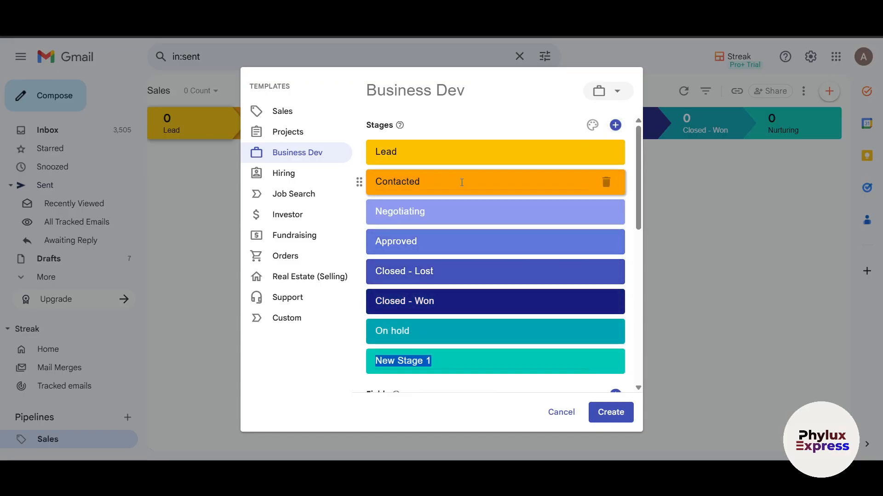
pyautogui.click(543, 126)
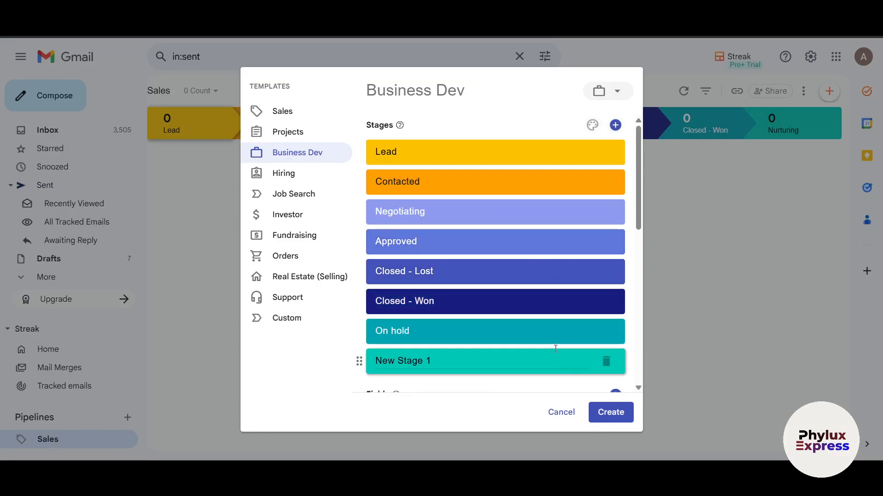
pyautogui.click(611, 412)
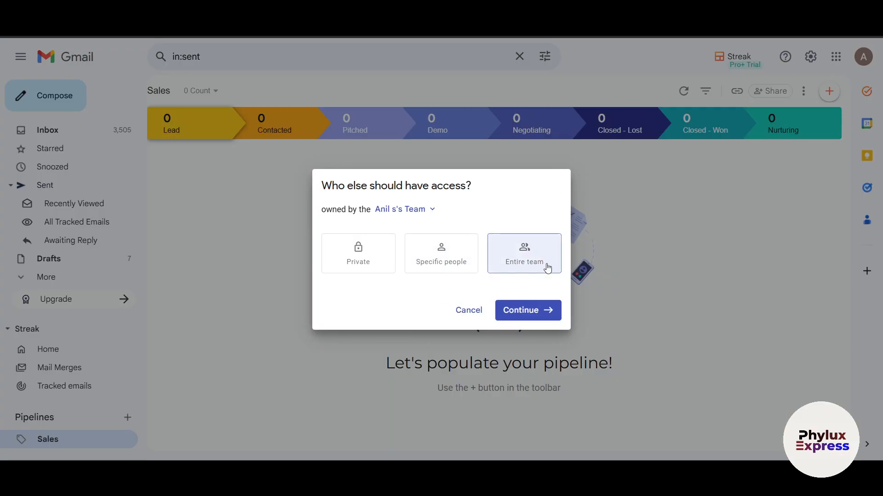
# Give the entire team access to the new Business Dev pipeline and finish creating it.
pyautogui.click(438, 261)
pyautogui.click(357, 250)
pyautogui.click(511, 256)
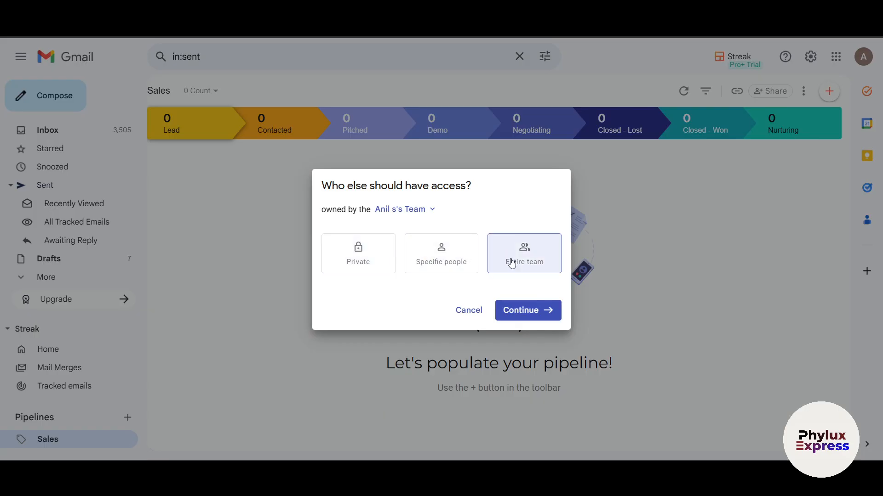
pyautogui.click(530, 319)
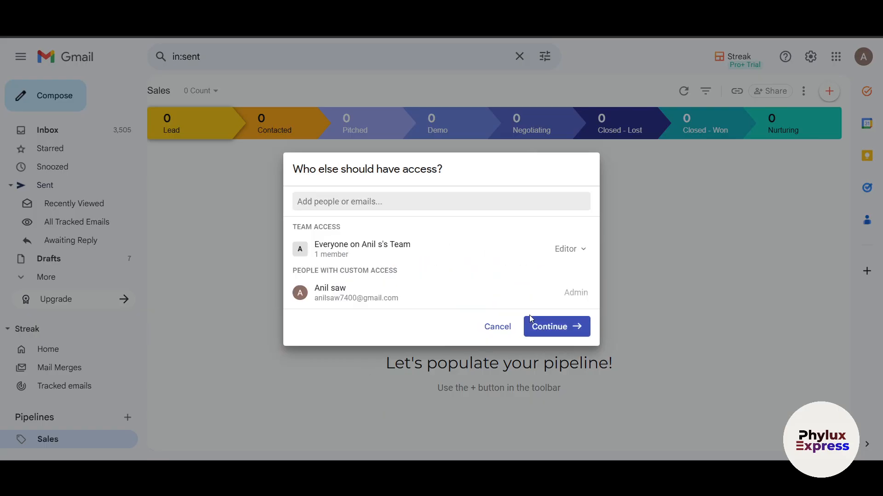
pyautogui.click(414, 244)
pyautogui.click(455, 241)
pyautogui.click(569, 329)
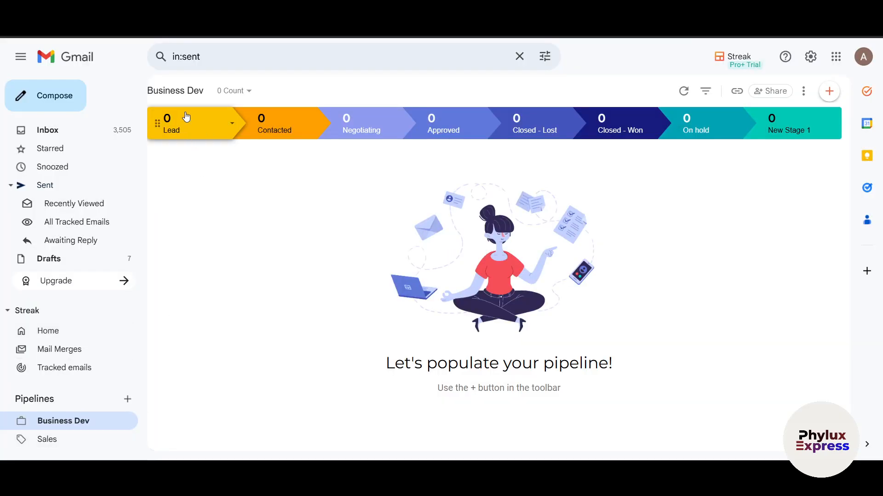
pyautogui.moveTo(199, 130); pyautogui.dragTo(328, 133)
pyautogui.click(214, 132)
# Add a box to the Closed - Lost stage using the suggested company emarsys.net from the recent contacts.
pyautogui.click(829, 91)
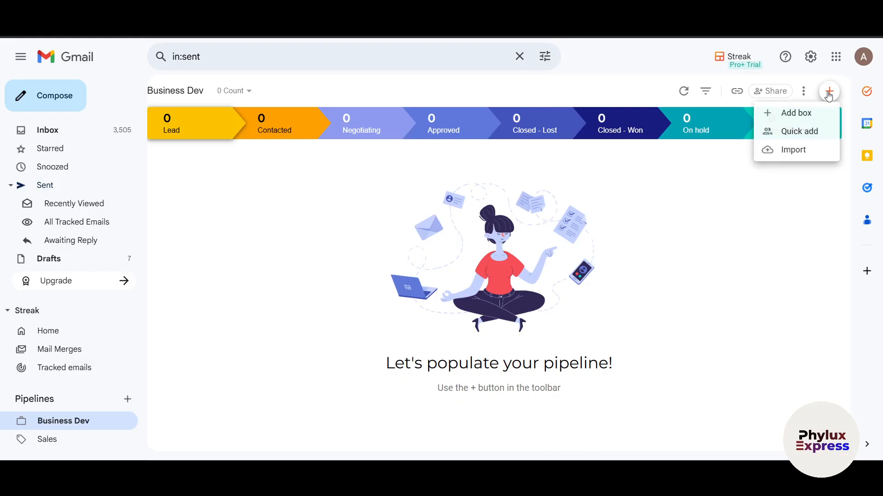
pyautogui.click(796, 115)
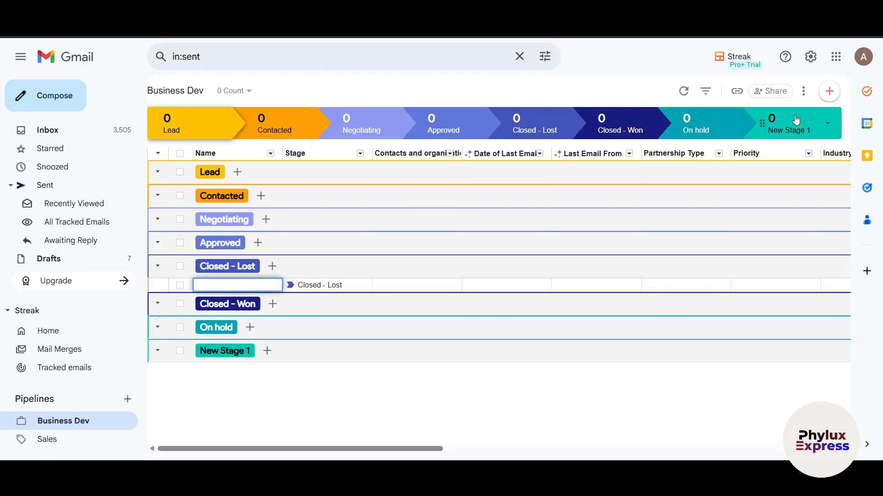
pyautogui.click(829, 91)
pyautogui.click(800, 132)
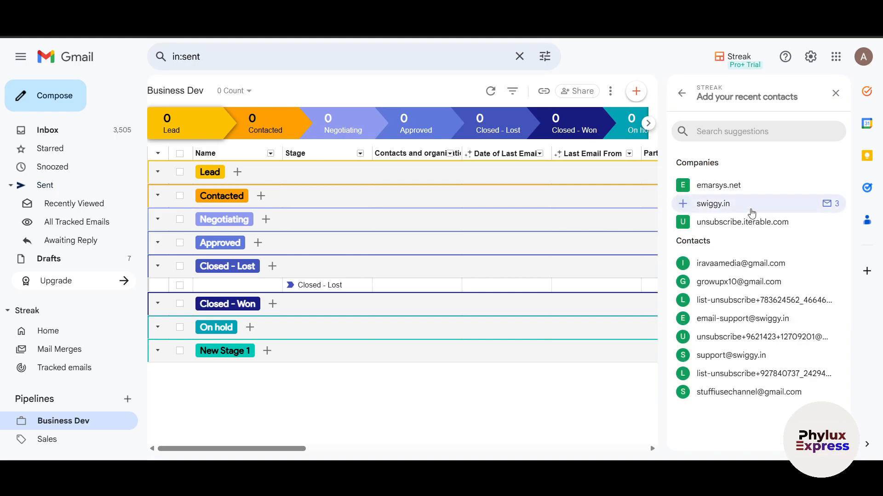
pyautogui.click(722, 187)
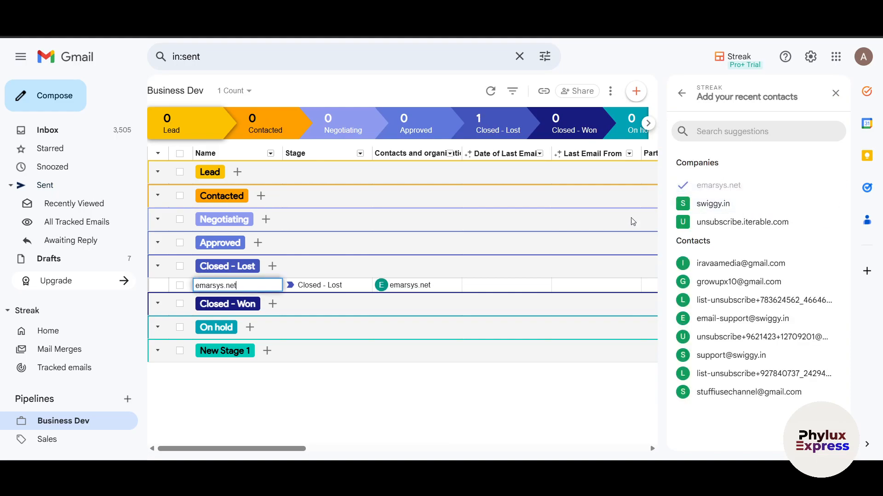
pyautogui.click(361, 394)
# Check the organization details linked to the emarsys.net box and close the recent contact suggestions.
pyautogui.click(411, 288)
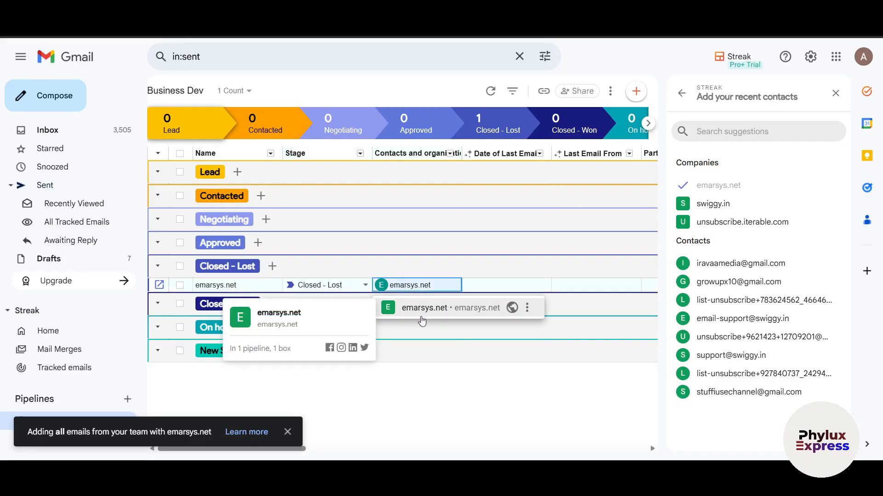
pyautogui.click(453, 388)
pyautogui.click(831, 95)
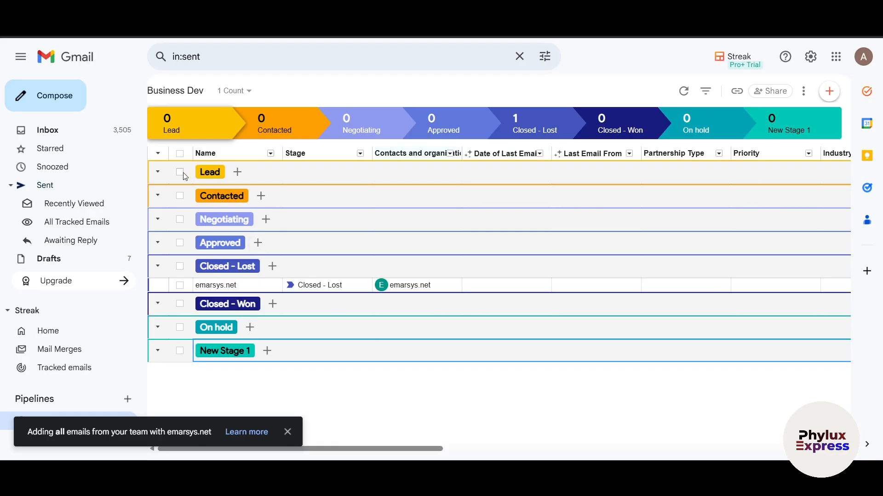
pyautogui.click(829, 91)
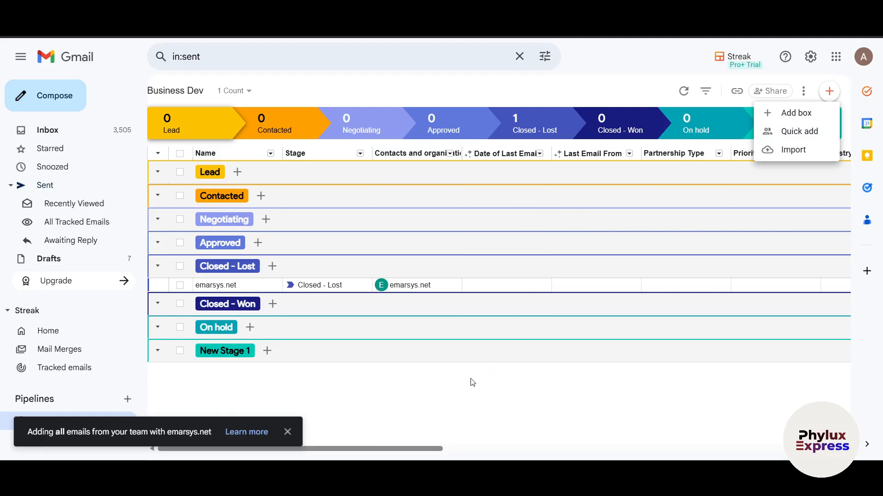
pyautogui.click(427, 393)
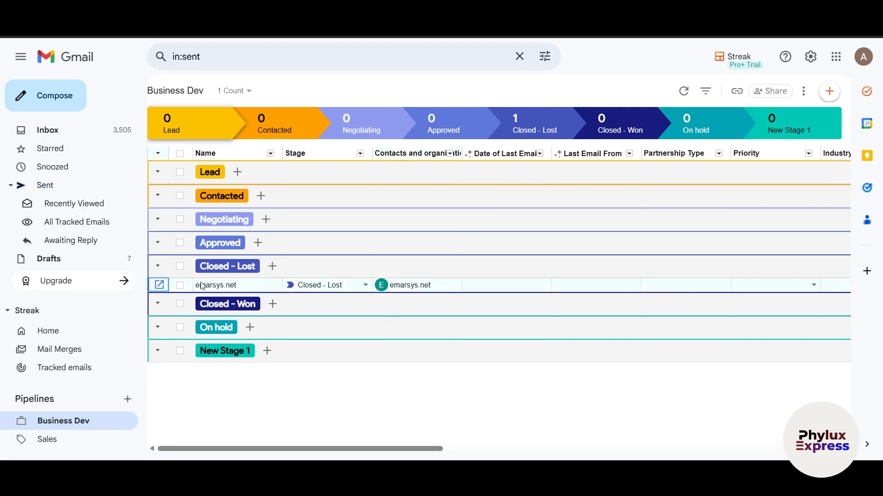
# Open the emarsys.net box and review its custom columns, contacts, notes and Magic Columns.
pyautogui.click(159, 285)
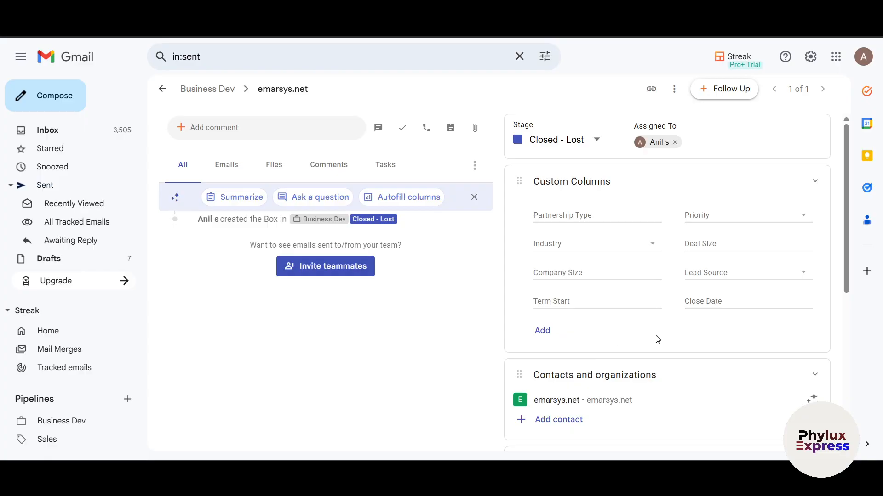
pyautogui.scroll(-3, 658, 339)
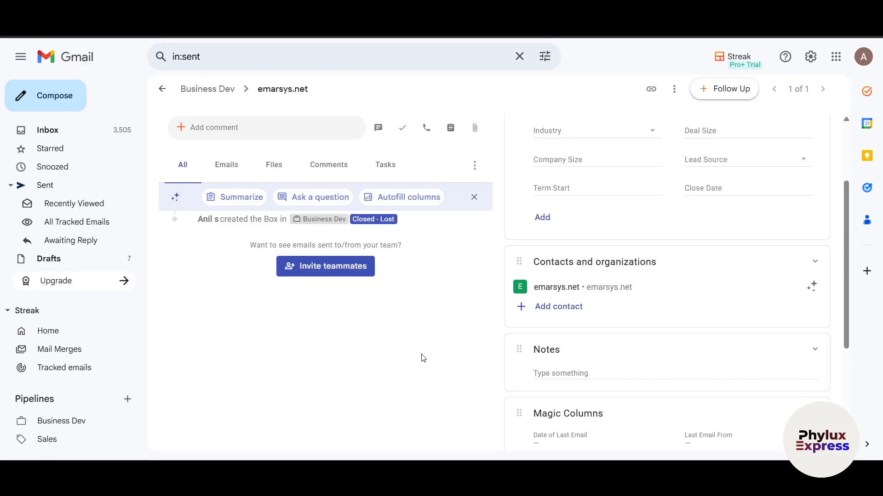
pyautogui.scroll(3, 600, 361)
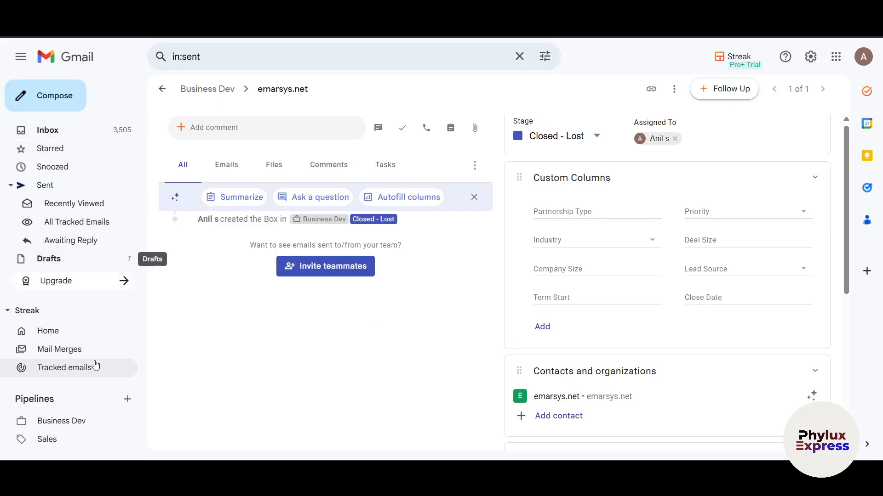
# Look through the recently viewed emails, all tracked emails and the sent emails awaiting a reply.
pyautogui.click(59, 209)
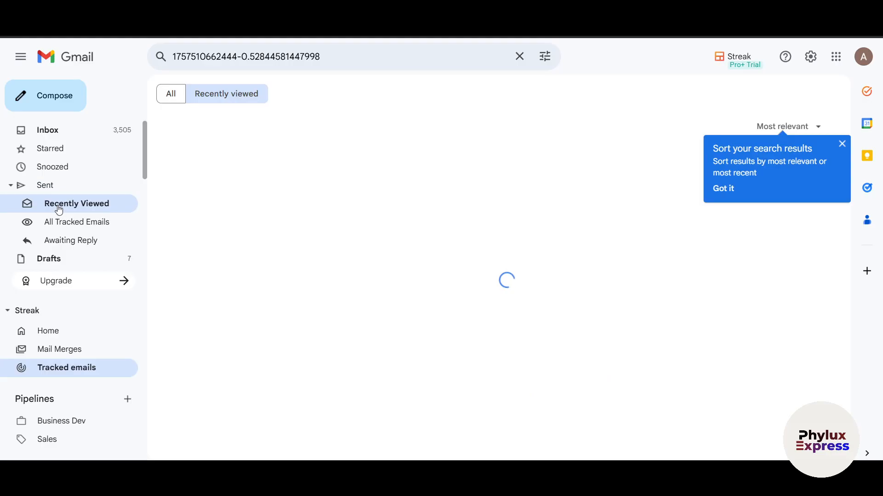
pyautogui.click(70, 225)
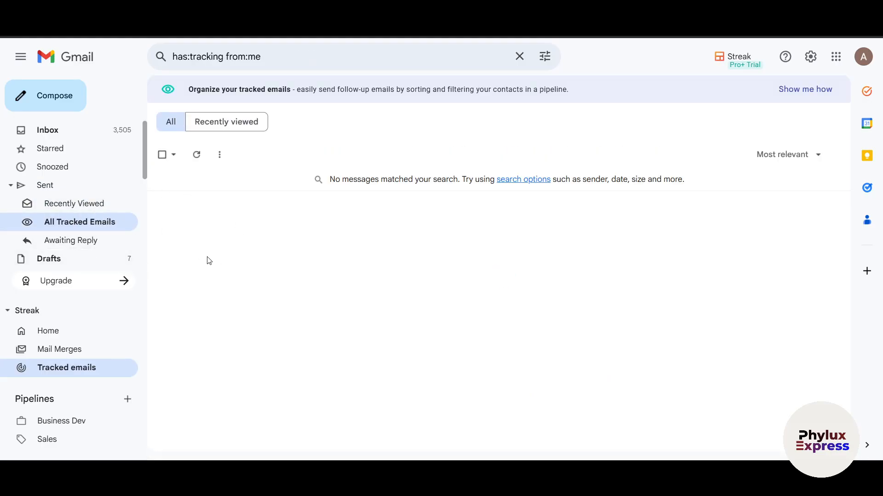
pyautogui.click(79, 240)
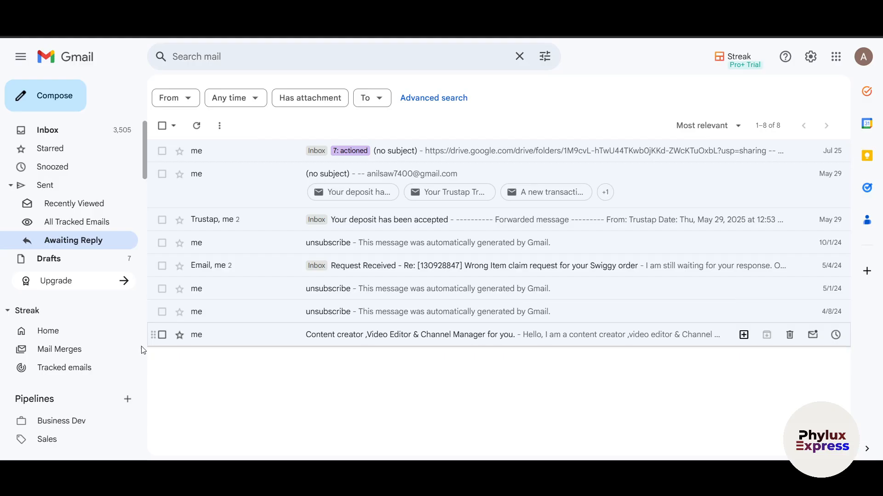
# Start a new mail merge message and return to the Business Dev pipeline by way of the inbox, leaving the draft open.
pyautogui.click(93, 355)
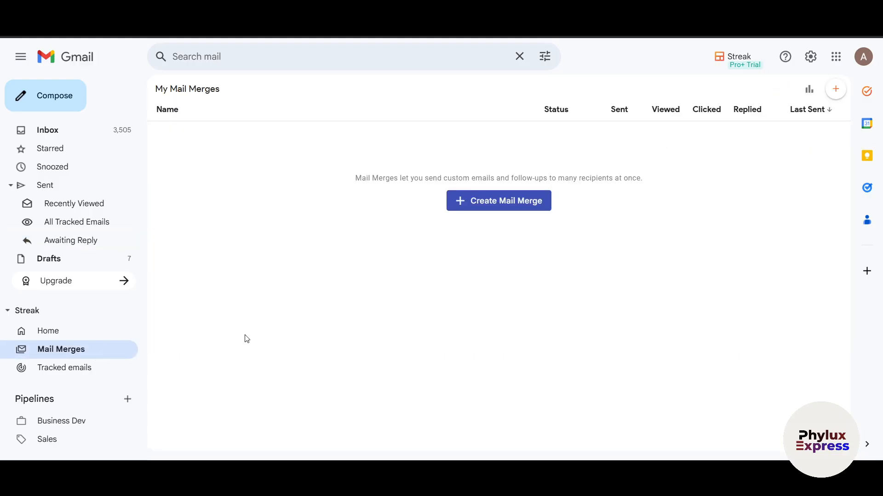
pyautogui.click(476, 201)
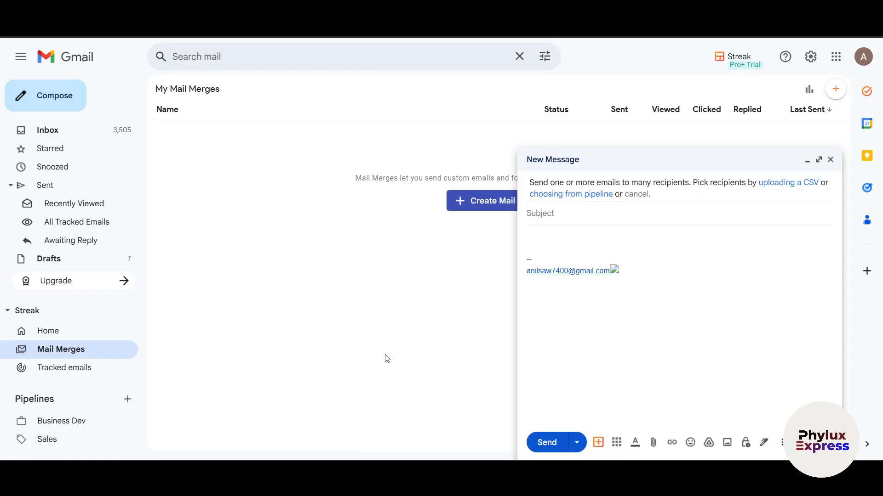
pyautogui.click(59, 134)
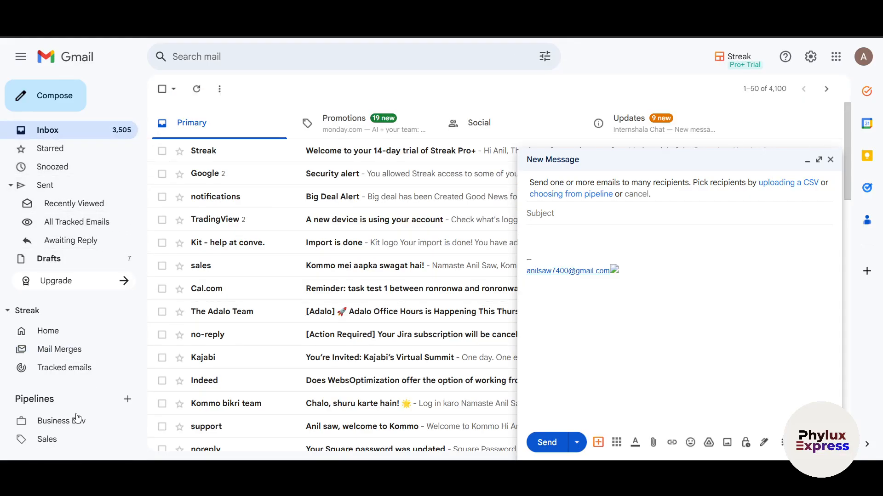
pyautogui.click(54, 428)
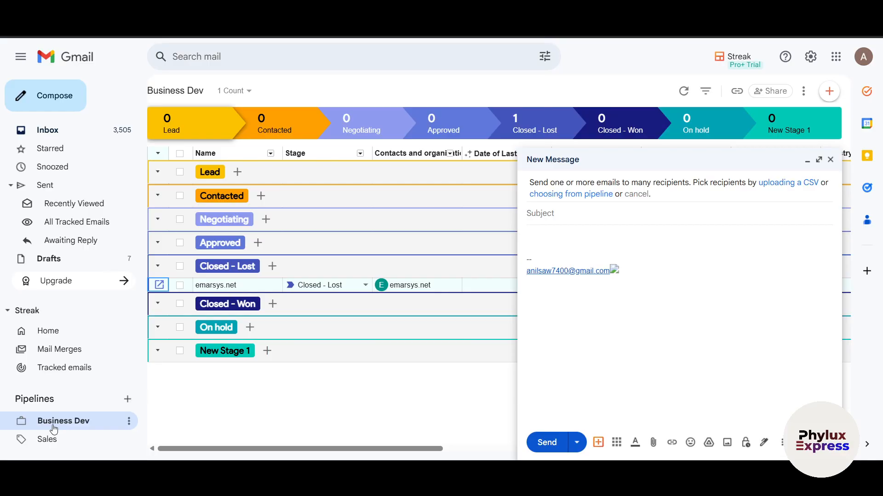